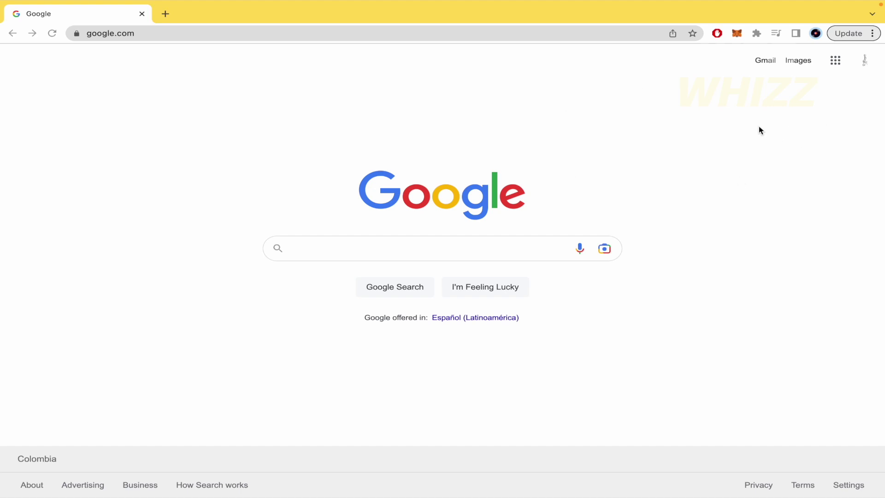
# Go from the account menu to the Google Account Security settings
pyautogui.click(869, 64)
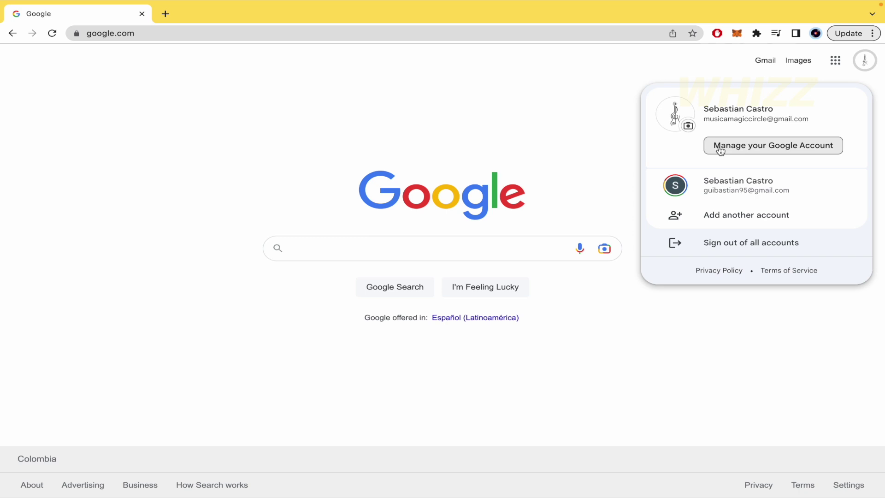
pyautogui.click(776, 147)
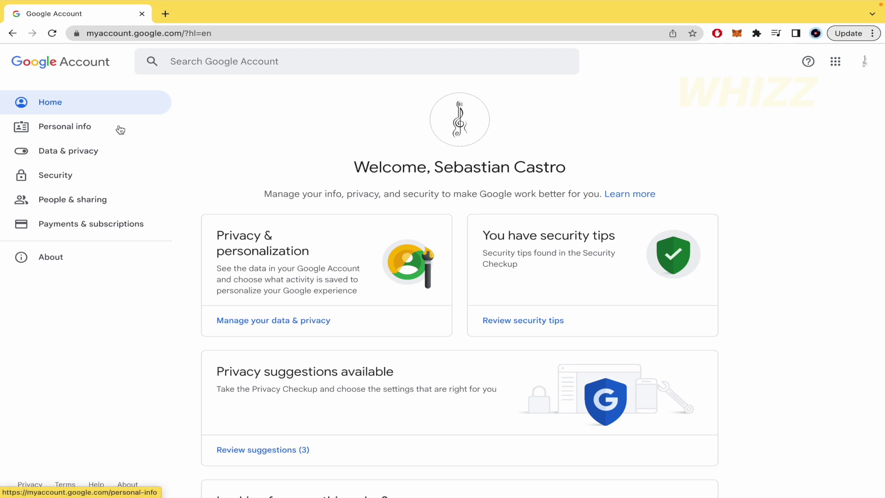
pyautogui.click(76, 179)
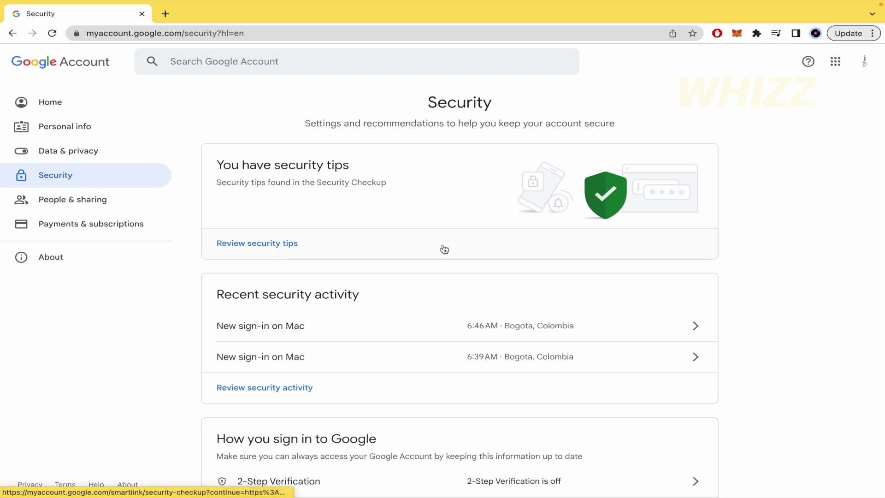
pyautogui.scroll(-3, 444, 249)
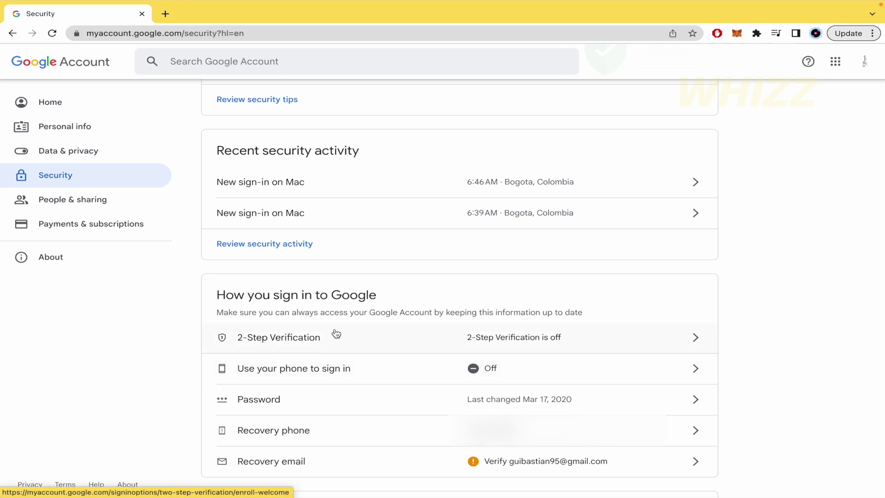
# Enroll the phone as the second step and verify the texted backup code
pyautogui.click(554, 340)
pyautogui.scroll(-1, 554, 342)
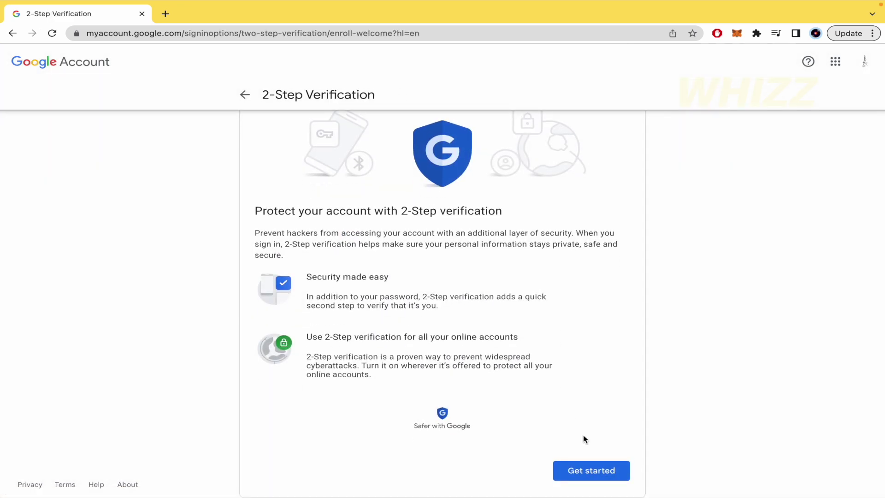
pyautogui.click(598, 473)
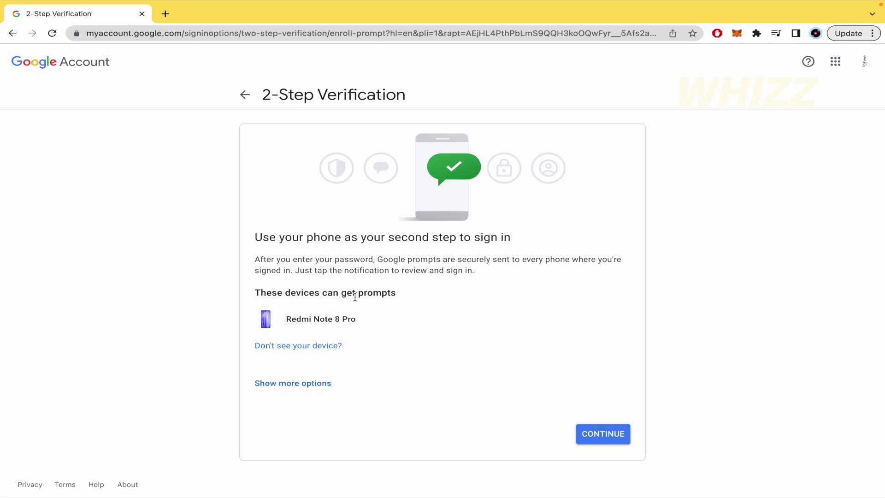
pyautogui.click(593, 443)
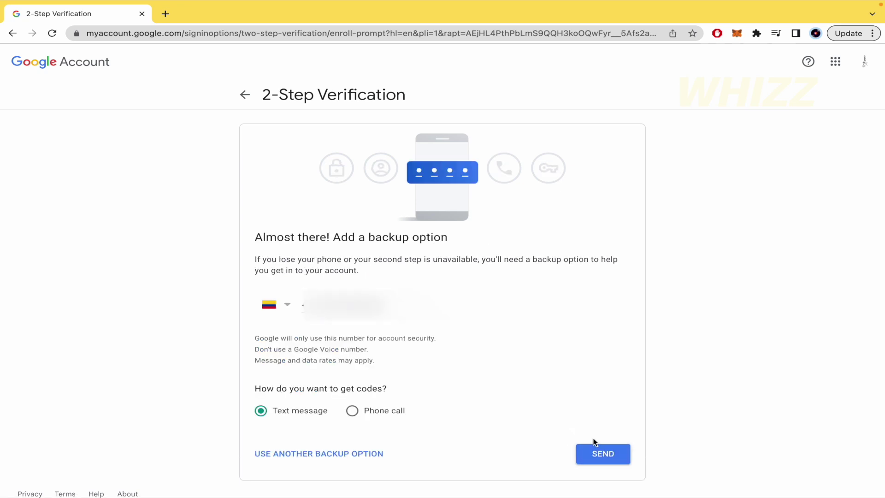
pyautogui.scroll(-1, 533, 277)
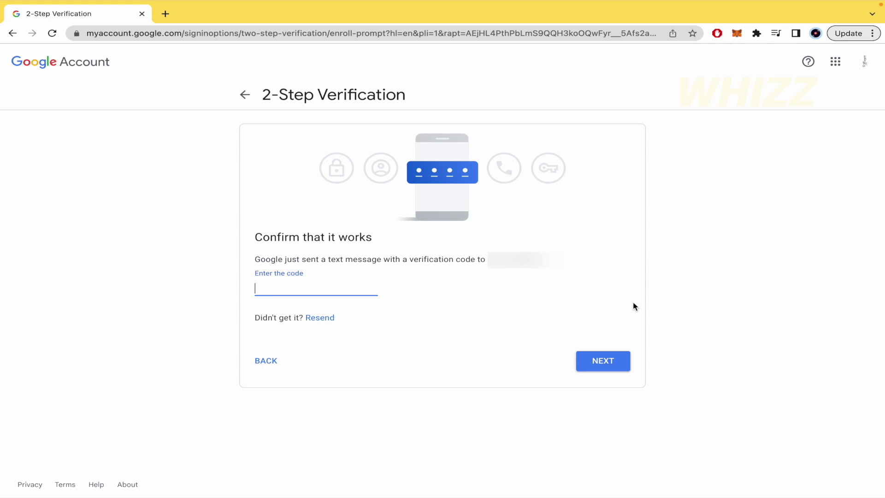
pyautogui.click(618, 360)
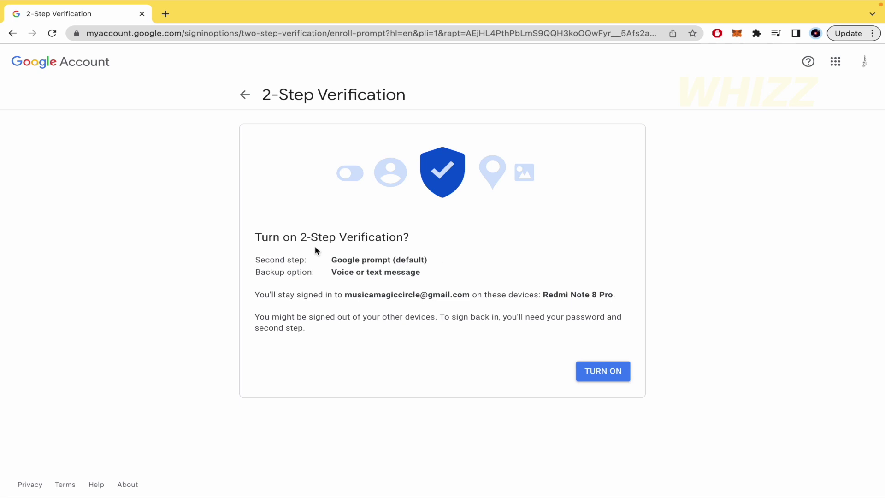
# Confirm turning on 2-Step Verification for the account
pyautogui.click(621, 369)
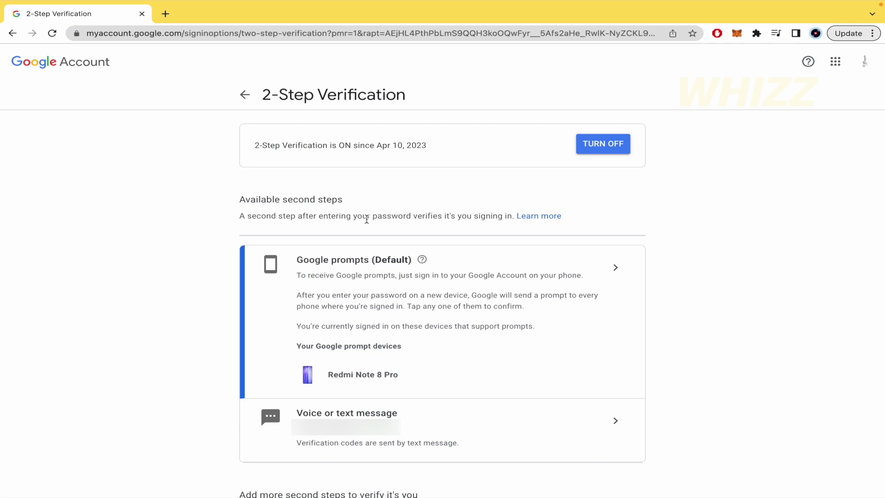
pyautogui.scroll(-1, 367, 219)
pyautogui.scroll(-2, 366, 219)
pyautogui.scroll(-5, 366, 218)
pyautogui.scroll(1, 366, 219)
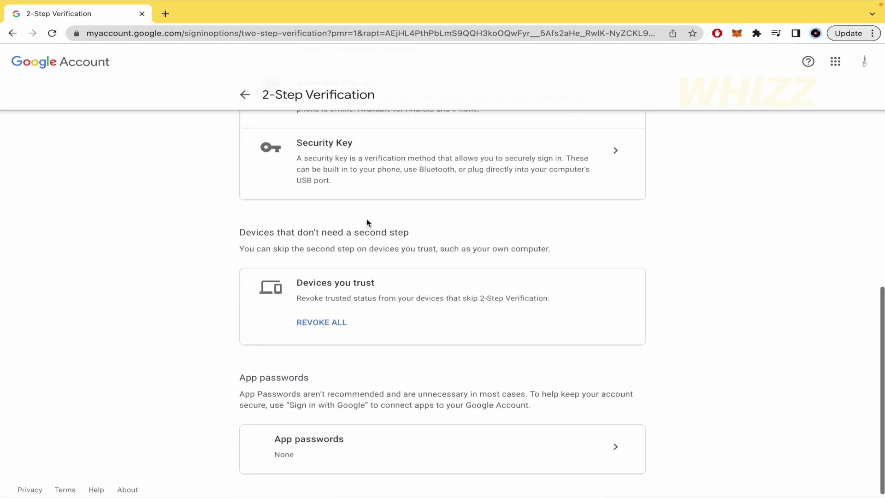
pyautogui.scroll(1, 367, 219)
pyautogui.scroll(5, 367, 219)
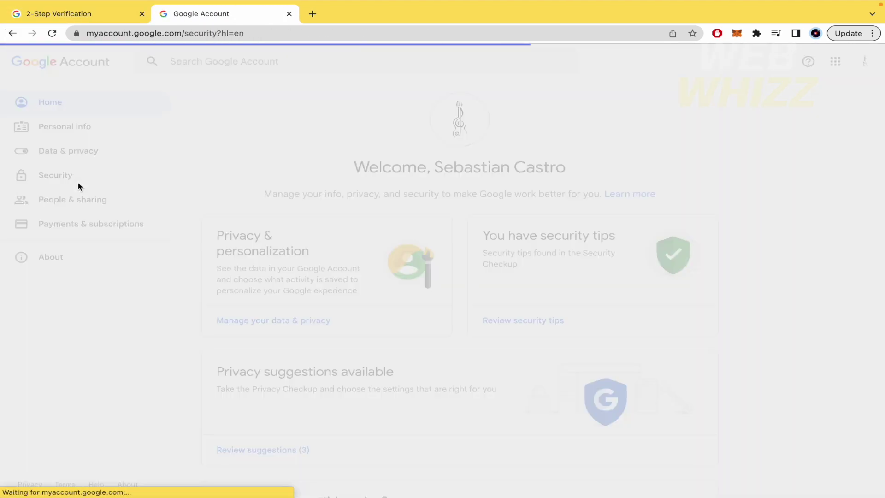
pyautogui.scroll(-3, 458, 273)
pyautogui.scroll(-2, 459, 273)
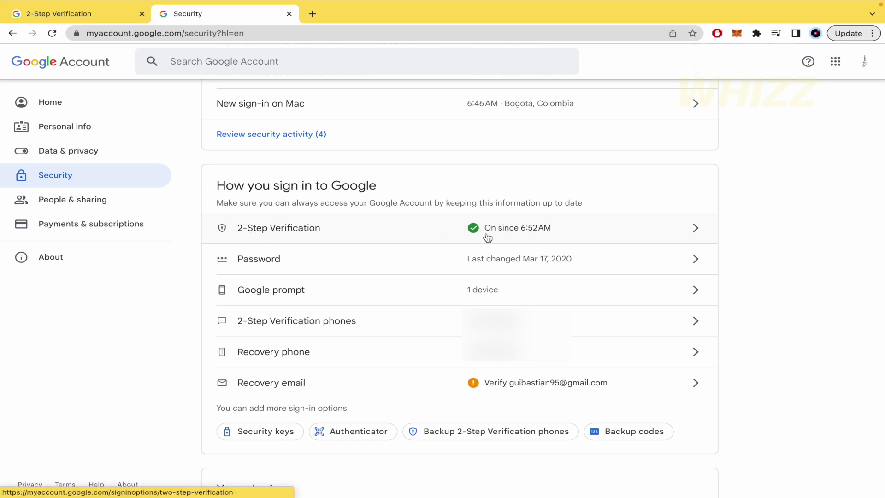
# Open the 2-Step Verification settings and go to the App passwords card
pyautogui.click(584, 241)
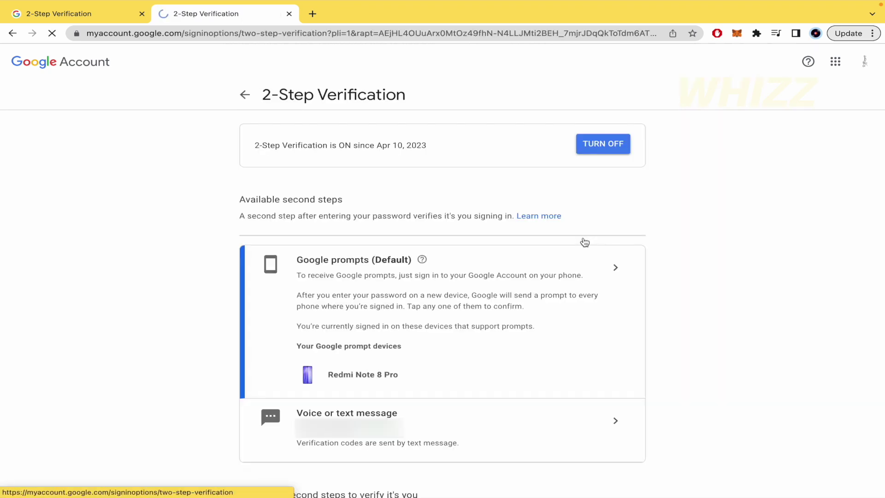
pyautogui.scroll(-2, 498, 330)
pyautogui.scroll(-3, 499, 336)
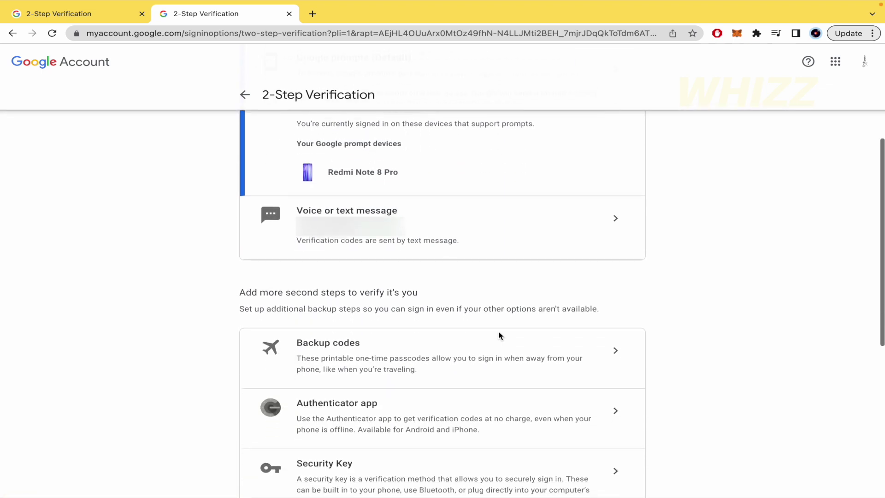
pyautogui.scroll(-2, 499, 336)
pyautogui.scroll(-5, 498, 335)
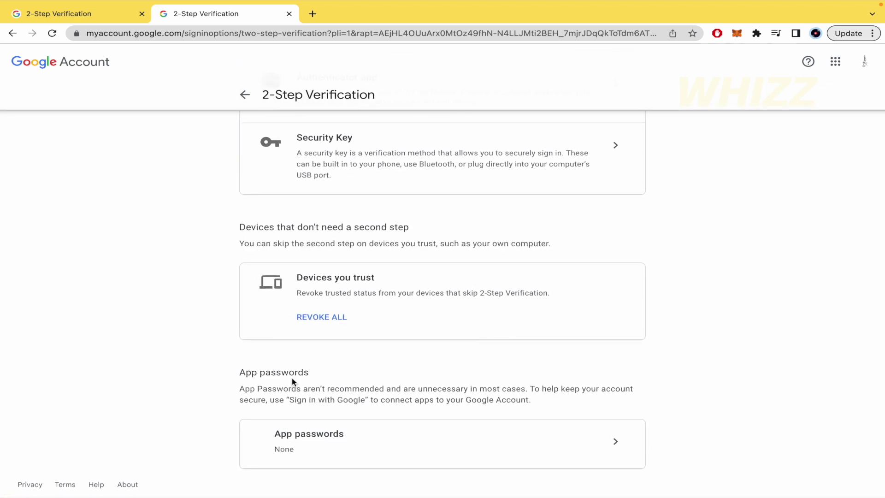
pyautogui.click(405, 449)
# Generate an app password with the custom app name 'SMTP'
pyautogui.click(618, 445)
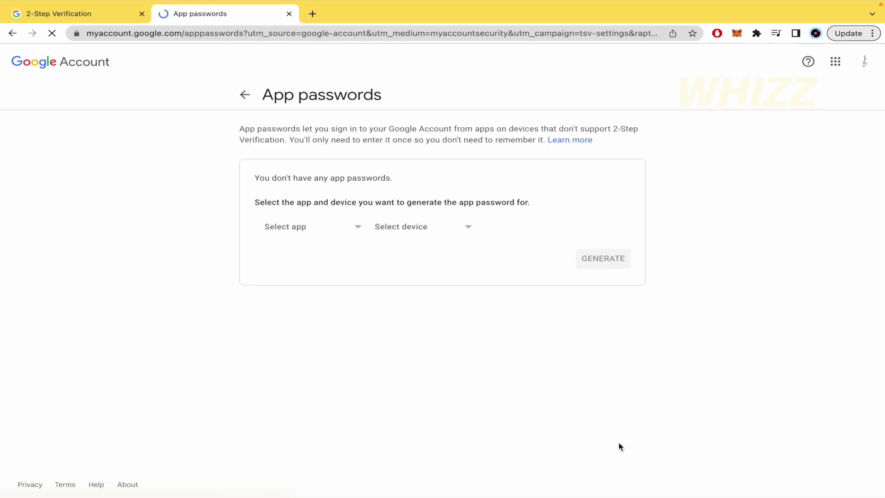
pyautogui.click(357, 229)
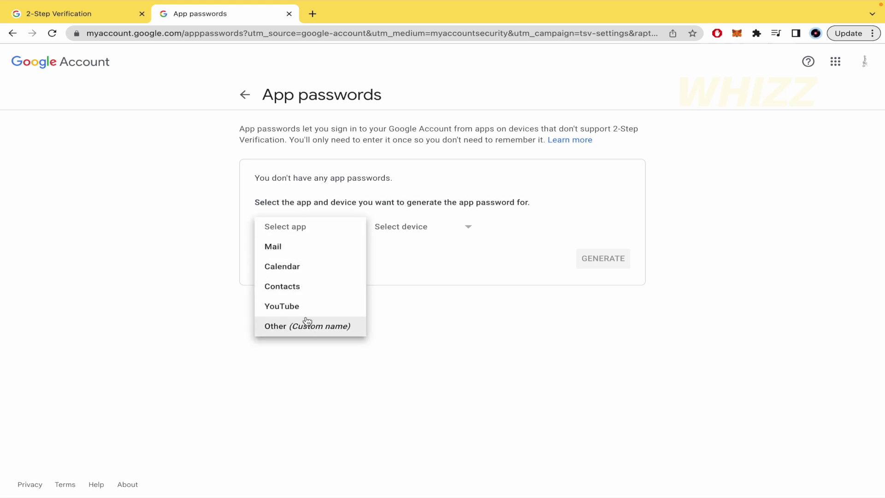
pyautogui.click(281, 329)
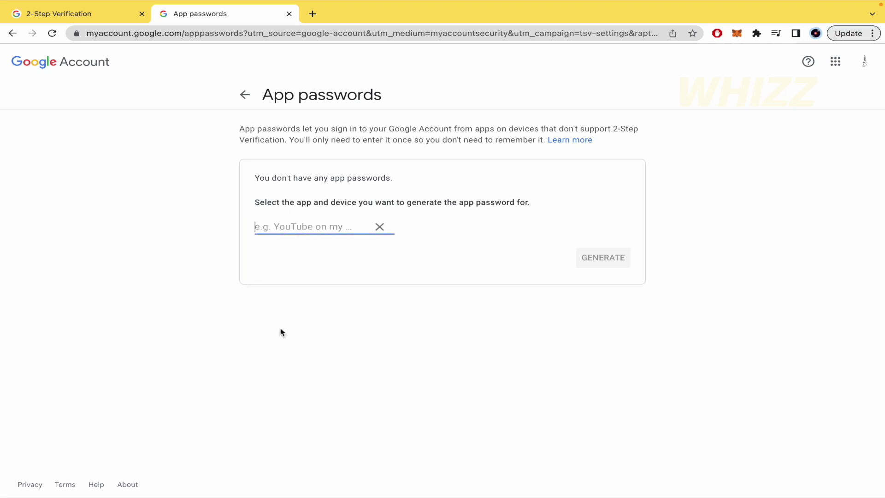
pyautogui.write('SMT')
pyautogui.press('BackSpace')
pyautogui.press('BackSpace')
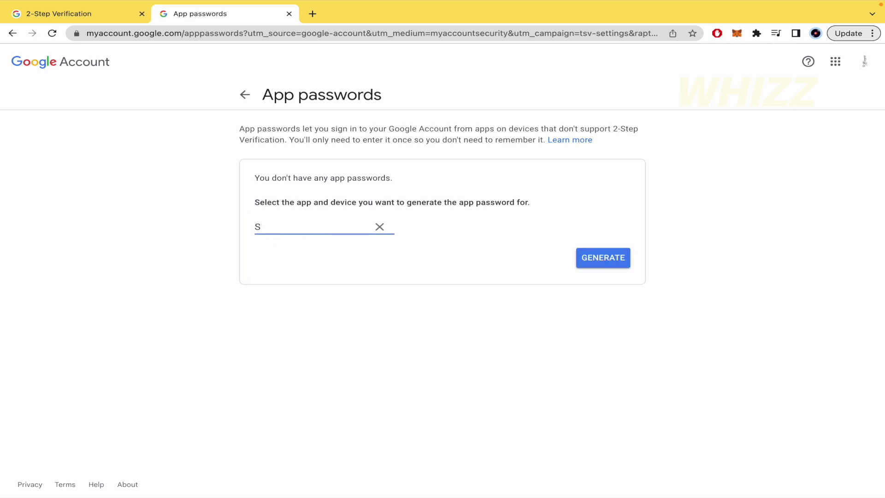
pyautogui.write('MTP')
pyautogui.click(604, 259)
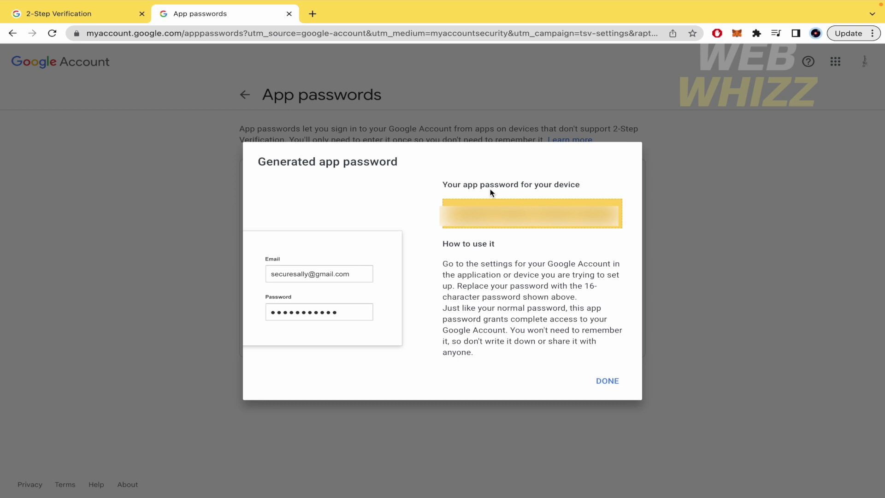
# Select the generated password and dismiss its dialog to view the SMTP entry
pyautogui.moveTo(434, 216); pyautogui.dragTo(613, 217)
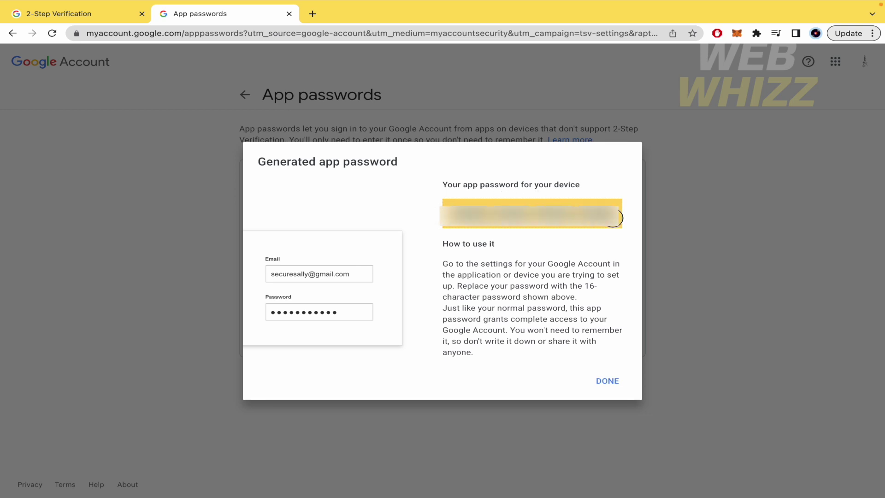
pyautogui.click(617, 377)
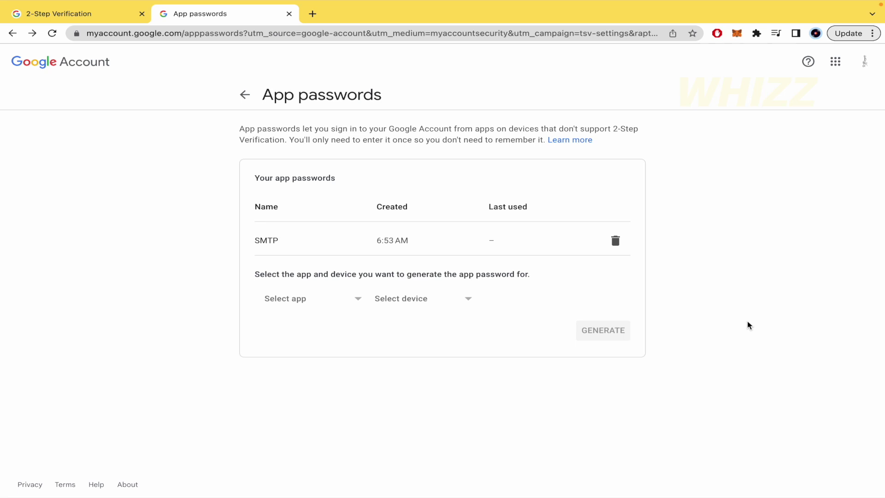